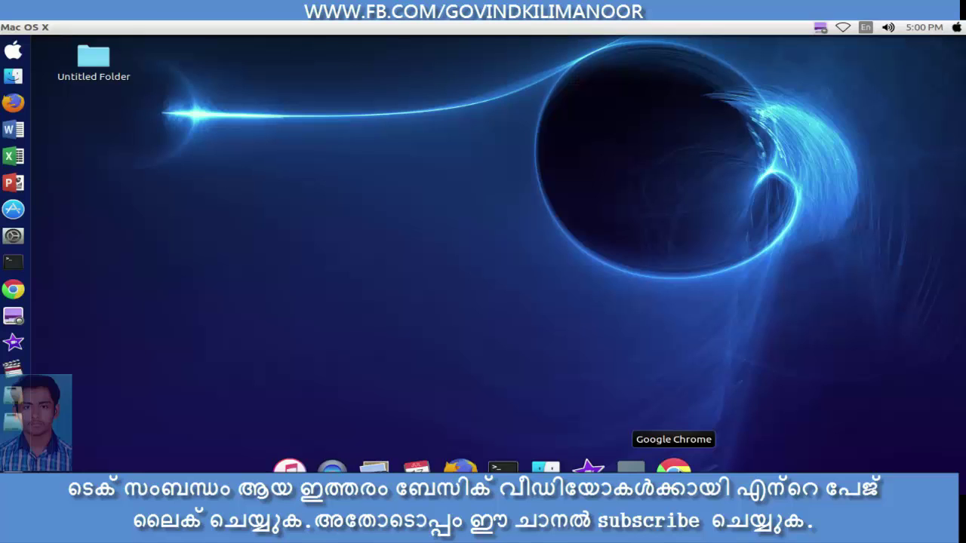
Open Chrome and run a Google search for 'gmail signup'
left_click(672, 466)
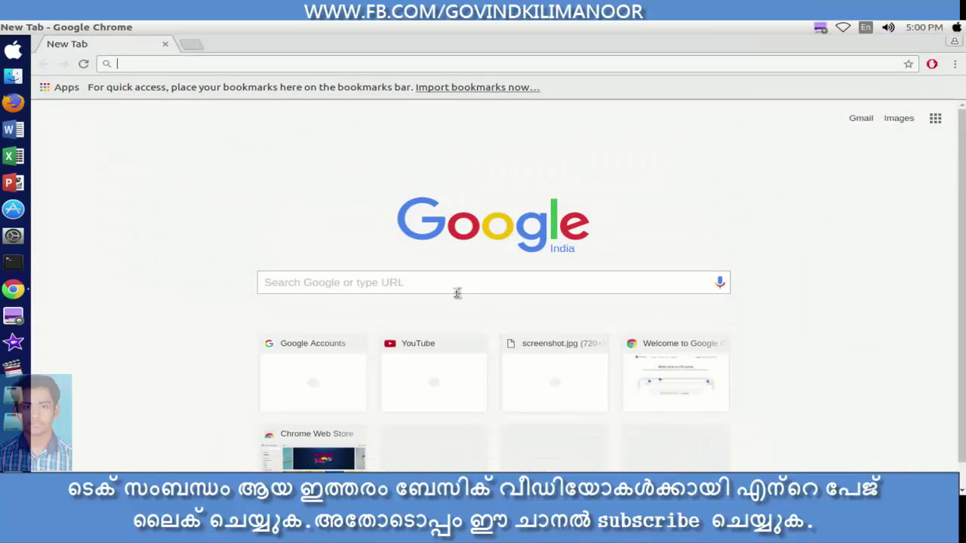
left_click(451, 285)
type("gmail")
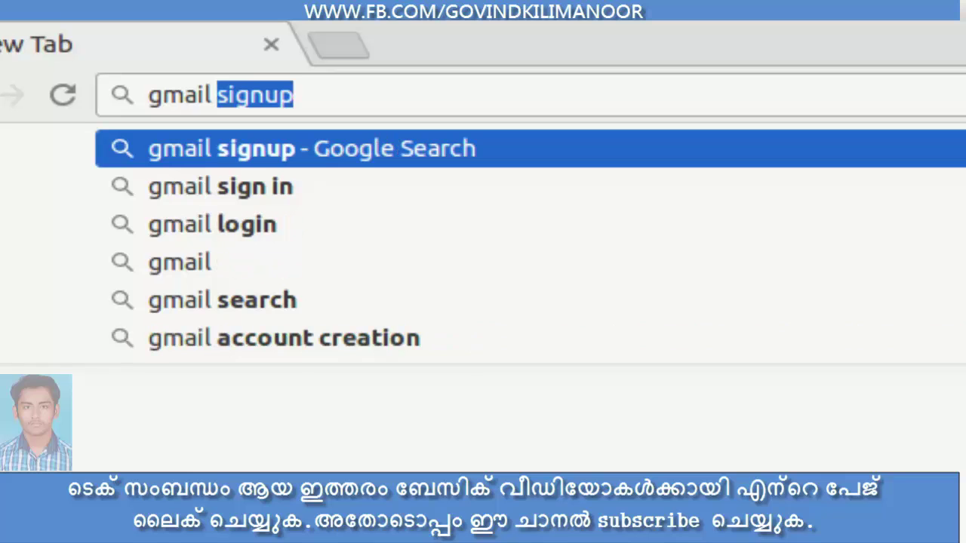
left_click(420, 97)
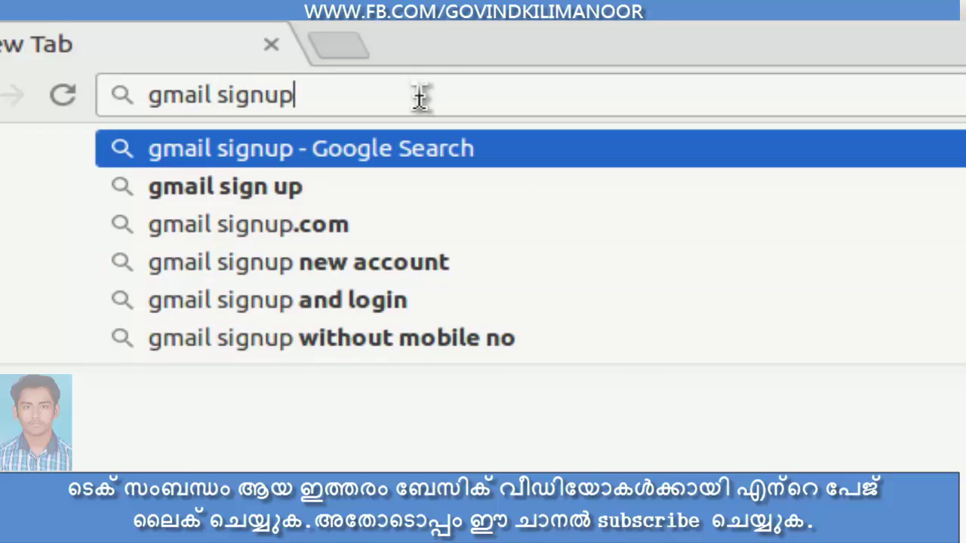
key("Return")
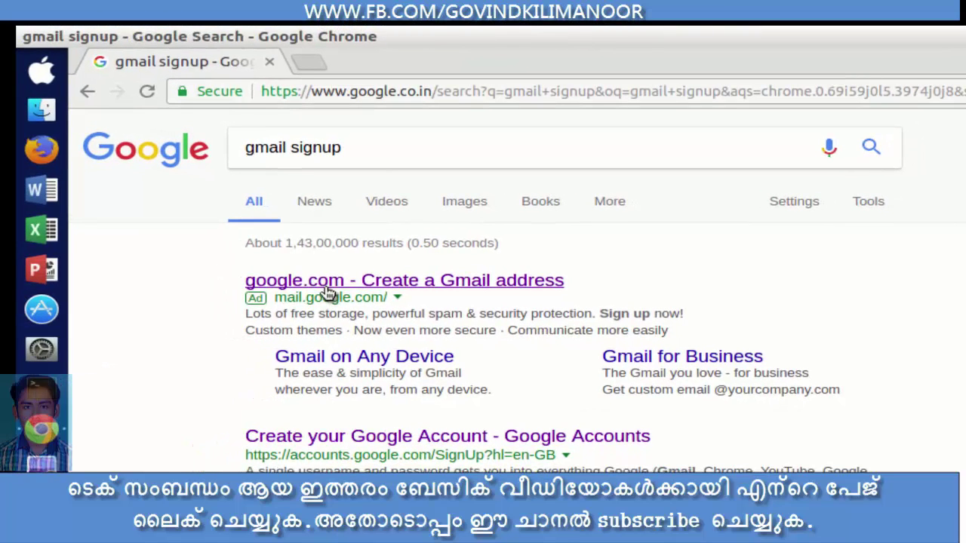
Open the 'Create a Gmail address' result and enter the first and last name
left_click(308, 283)
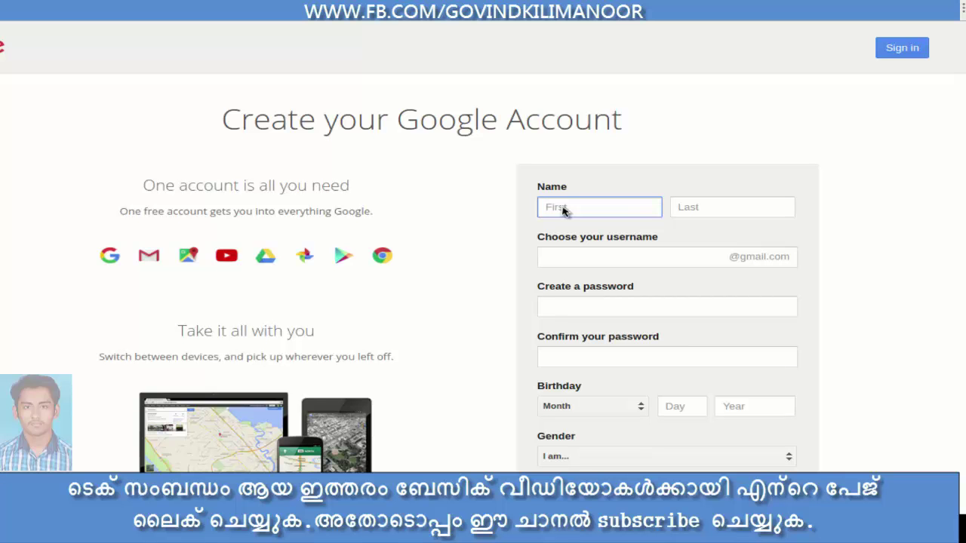
type("GOV")
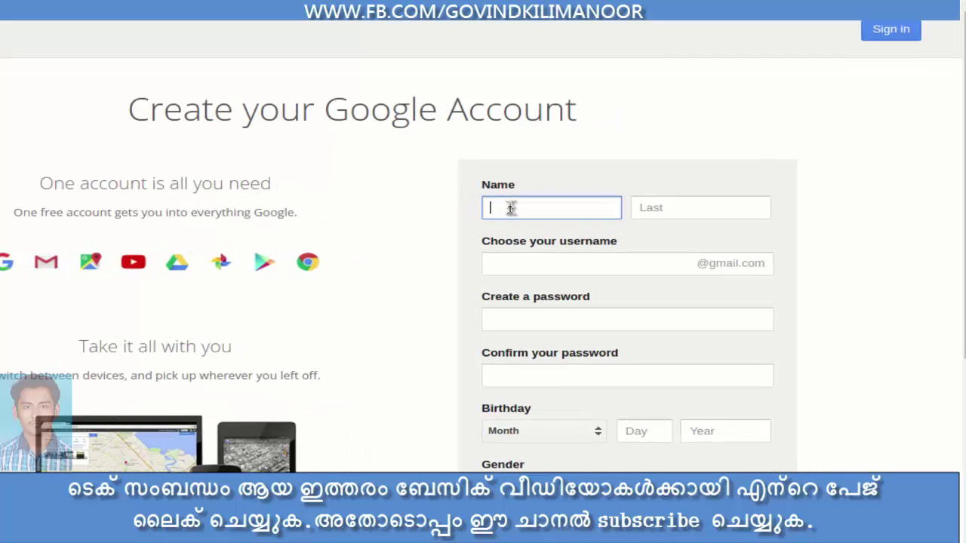
type("IND")
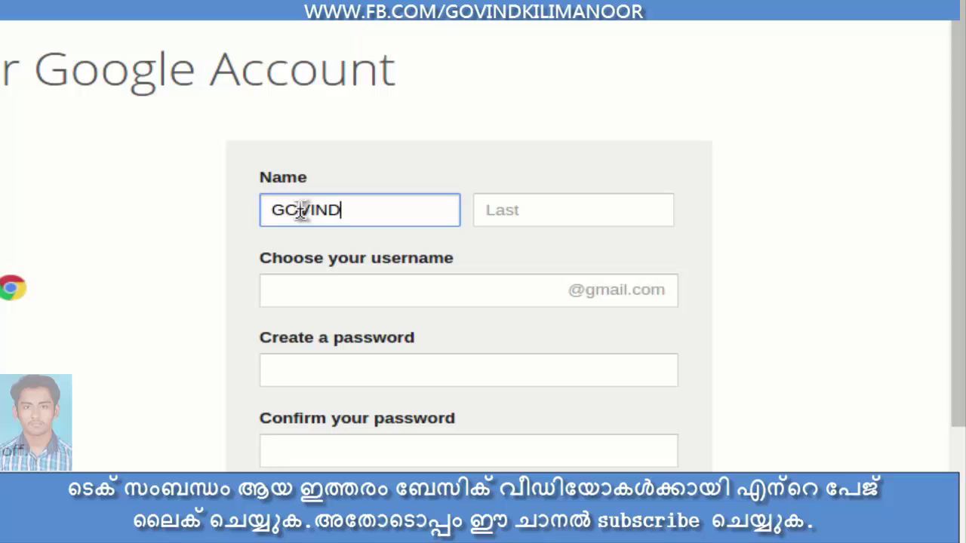
left_click(641, 212)
type("JK")
Enter the desired Gmail username in the username field
left_click(528, 295)
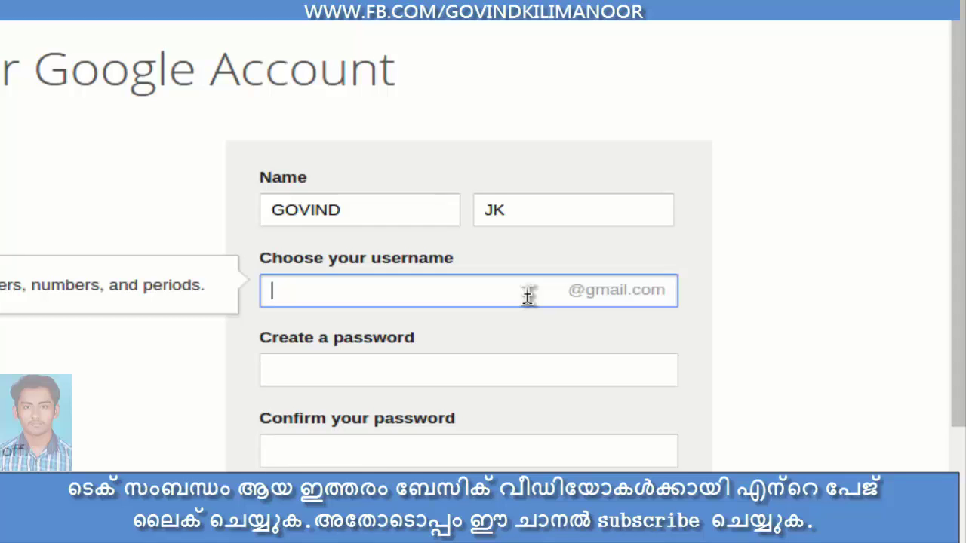
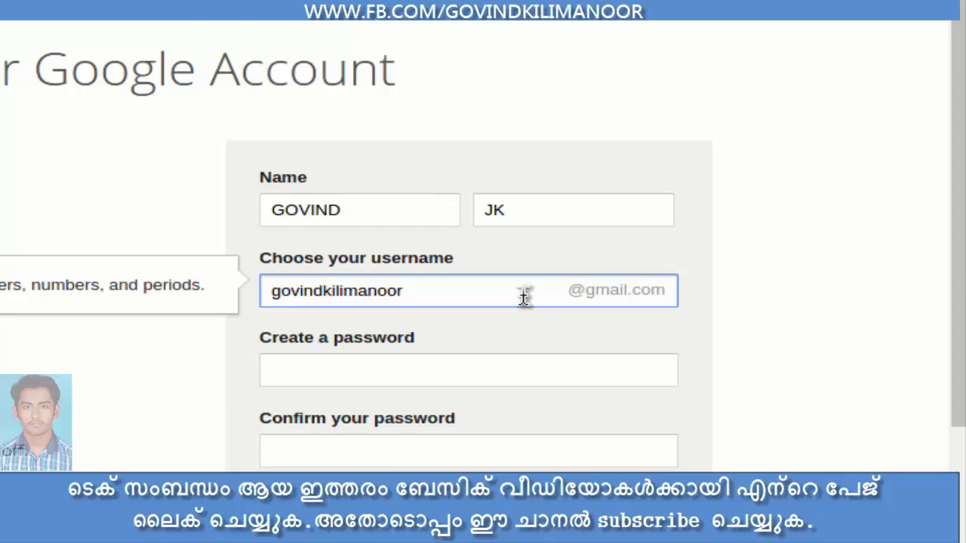
Revise the taken username by inserting extra letters so it is accepted
left_click(406, 381)
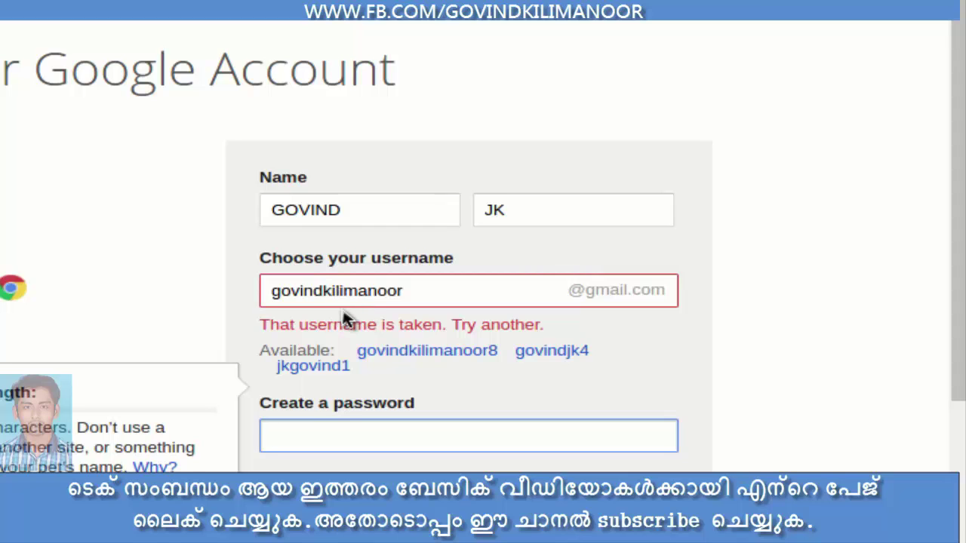
left_click(323, 296)
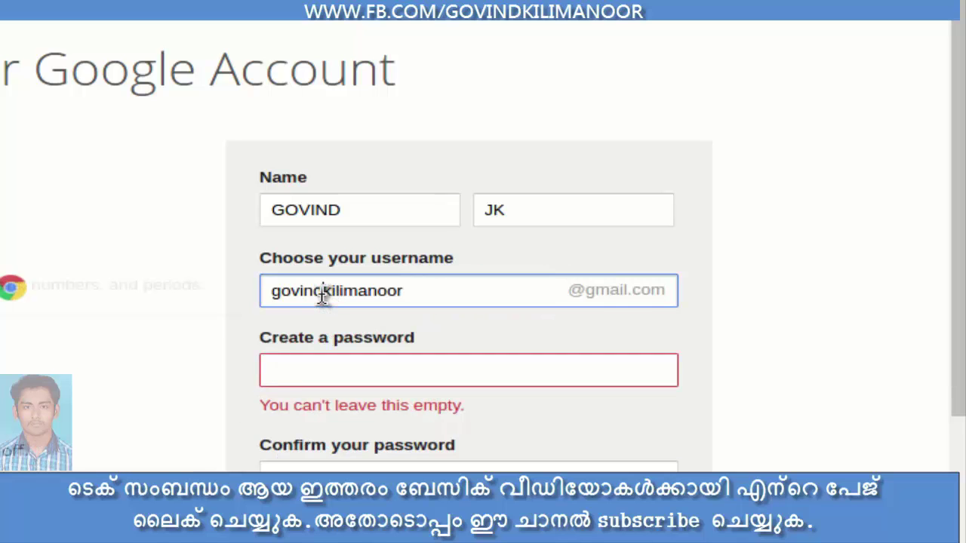
type("gjk")
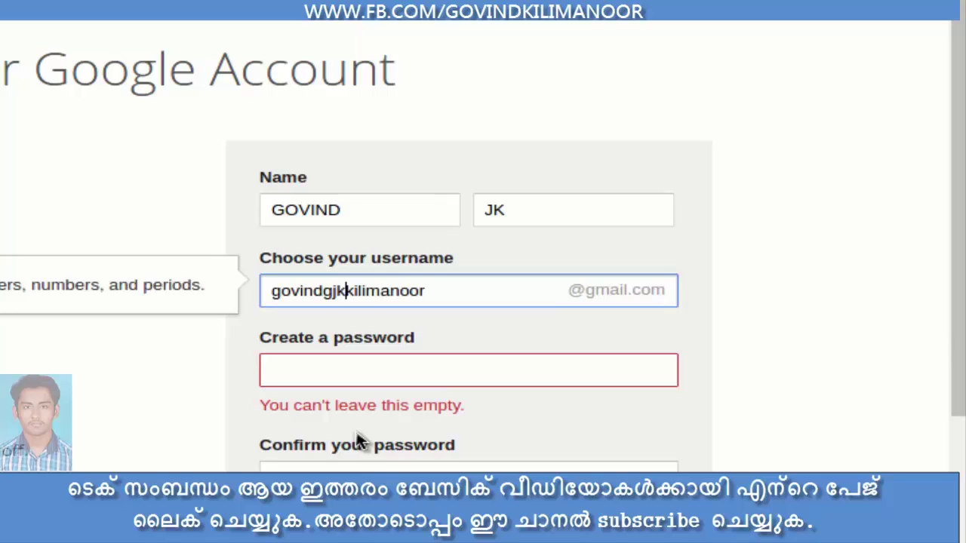
left_click(594, 372)
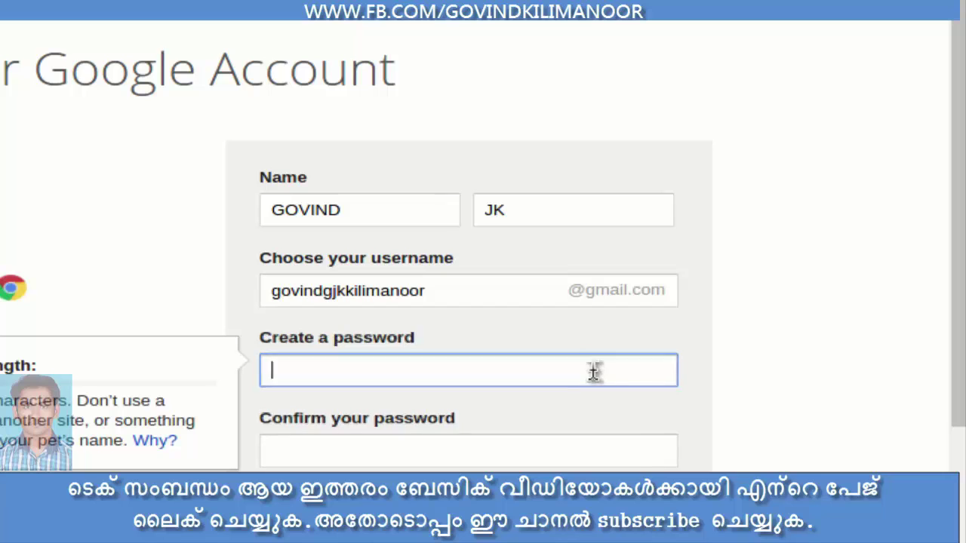
Enter the account password and confirm it
type("•••")
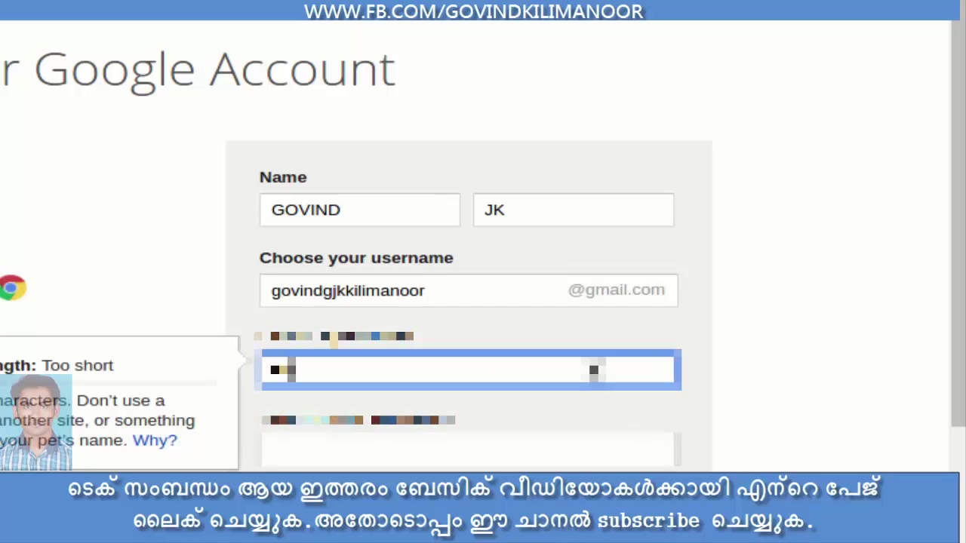
type("•")
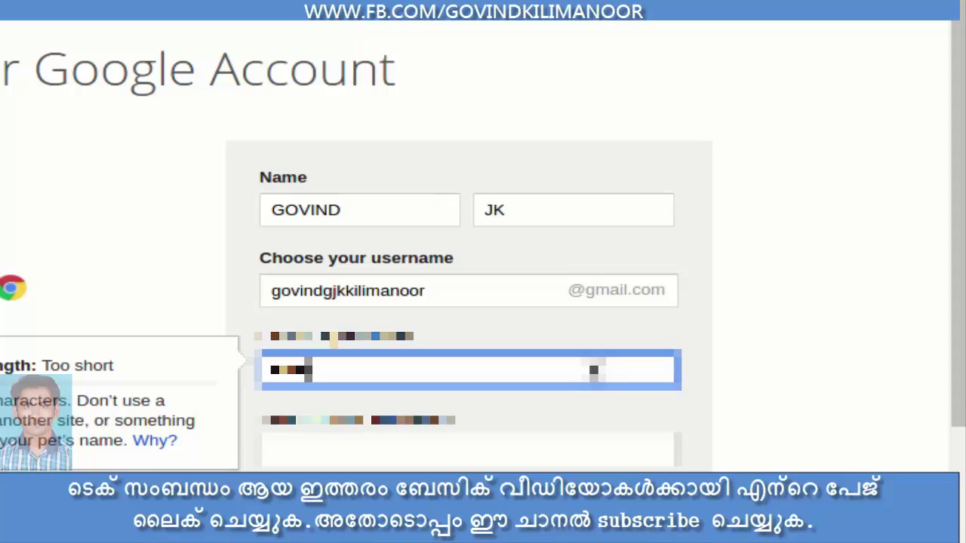
type("•")
left_click(400, 449)
type("••••••")
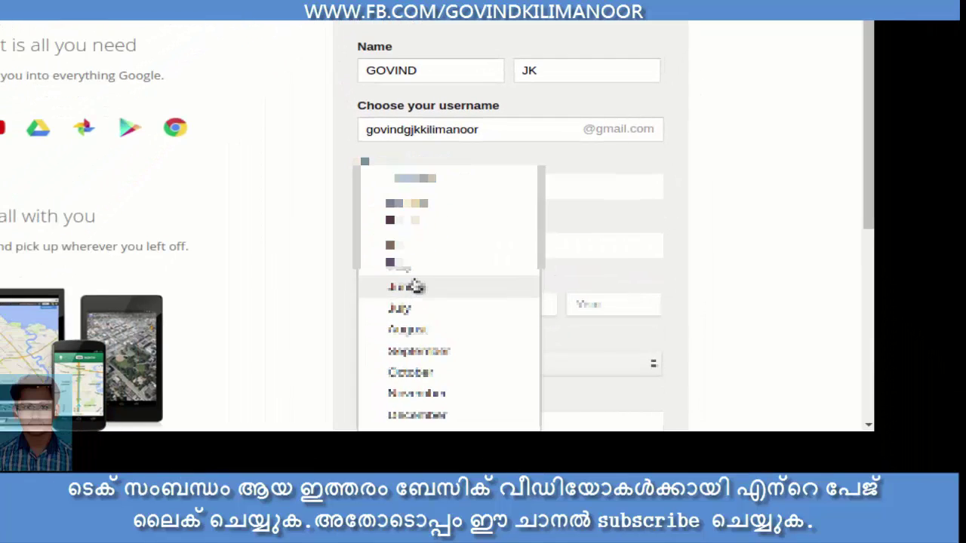
Fill in the birthday's month, day and year
left_click(419, 282)
key("Tab")
type("15")
key("Tab")
type("1991")
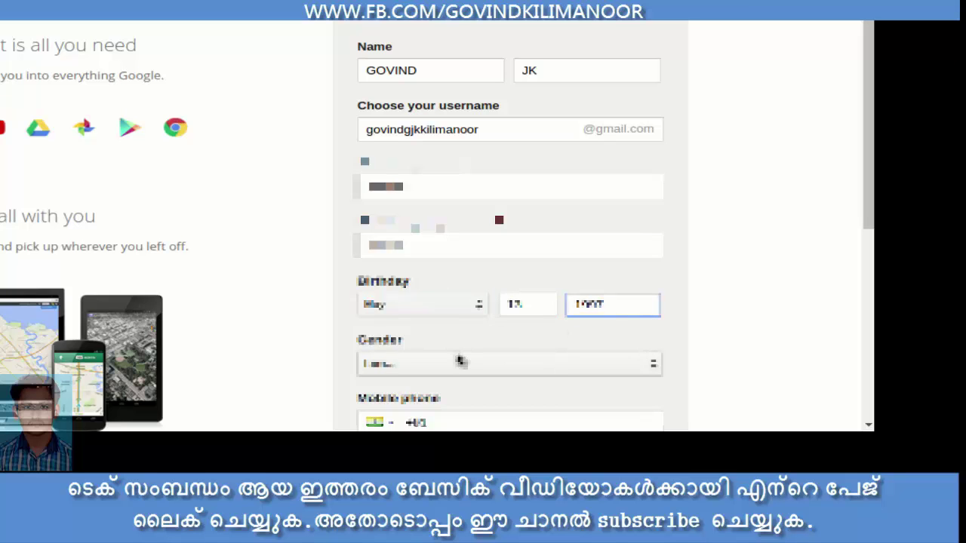
scroll(459, 365, "down", 2)
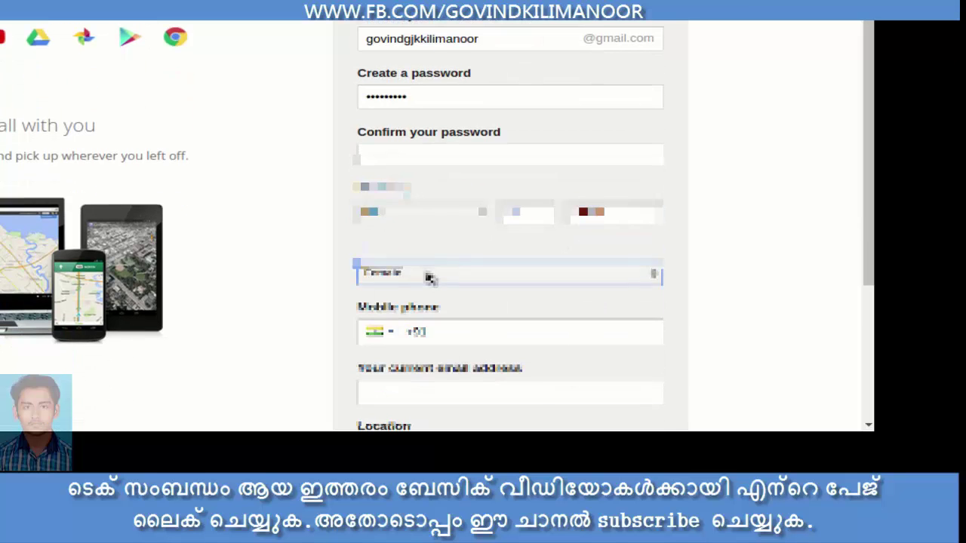
Set gender to Male and enter the mobile phone number from the suggestion
left_click(415, 274)
left_click(415, 296)
left_click(442, 333)
type("995926781")
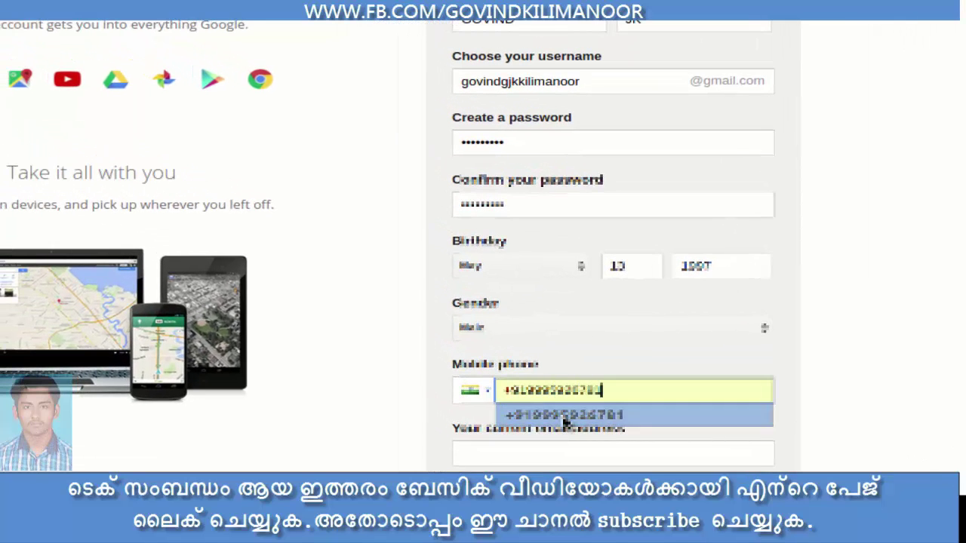
left_click(555, 408)
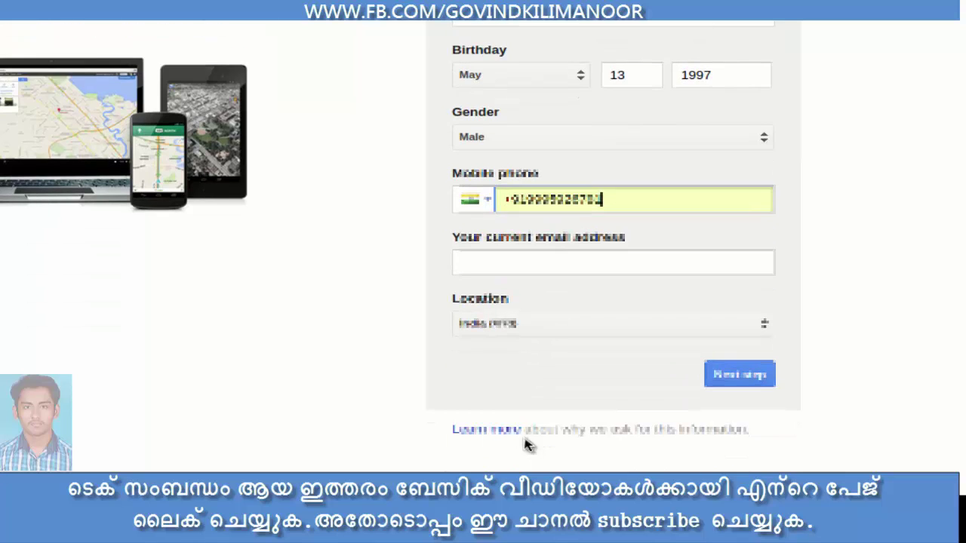
Continue to the next signup step and accept Google's Privacy and Terms
left_click(734, 374)
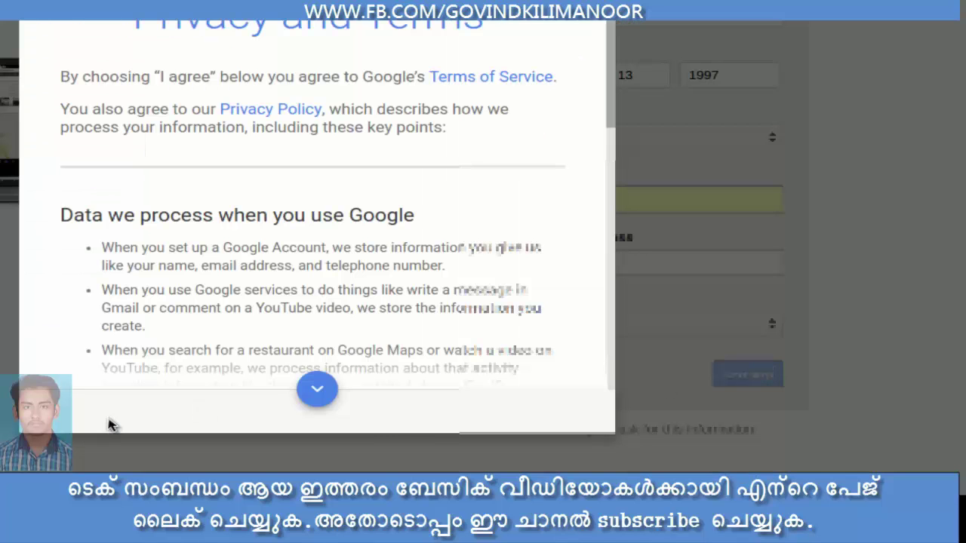
left_click(320, 390)
left_click(323, 391)
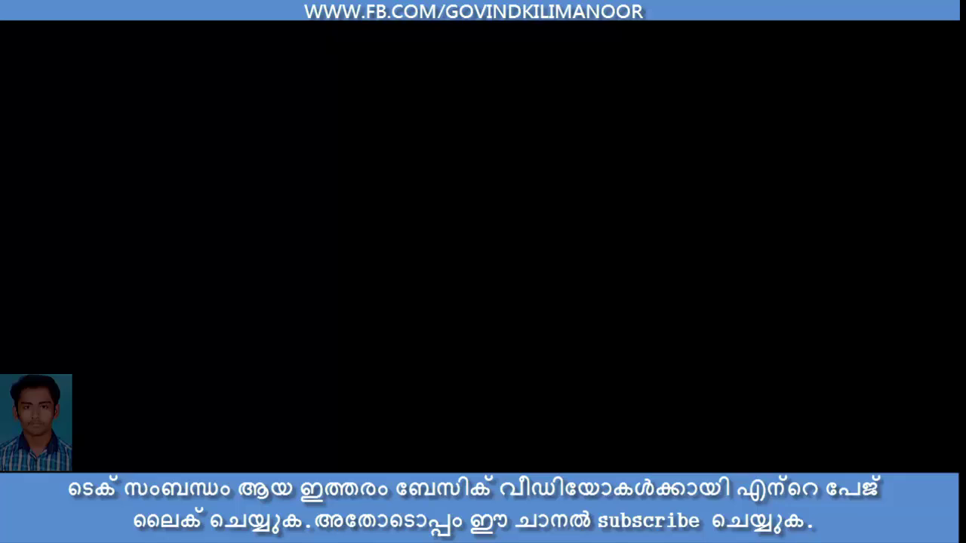
left_click(515, 413)
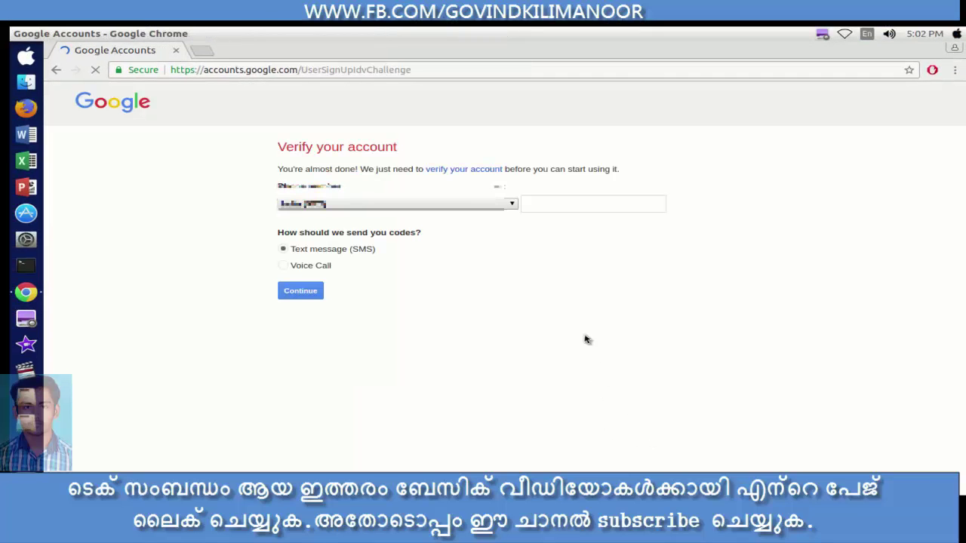
Request the SMS verification code and submit the pasted code
left_click(284, 296)
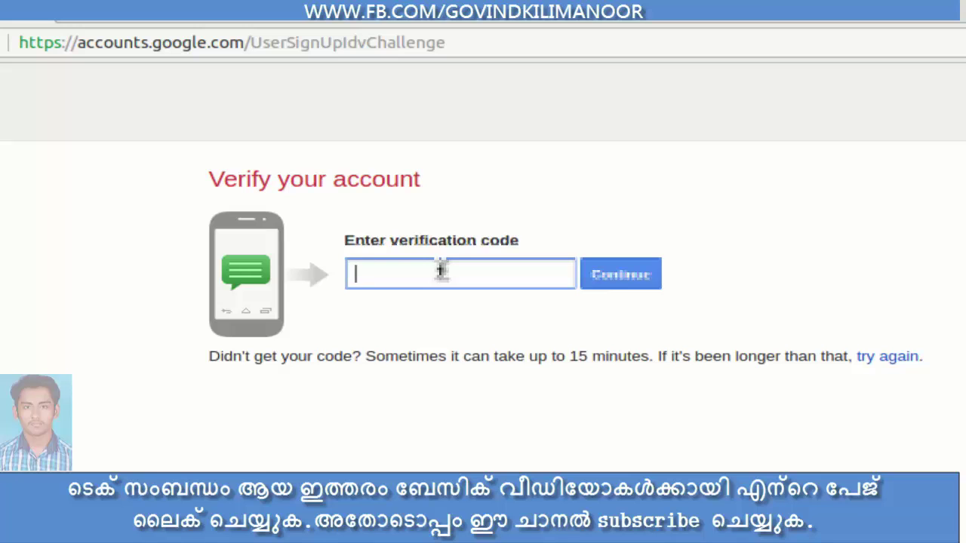
left_click(638, 274)
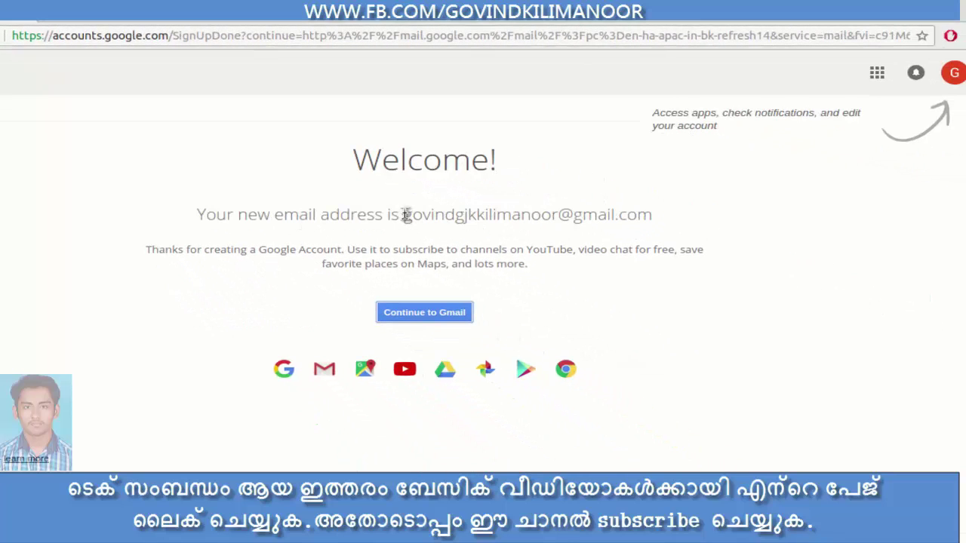
Select the new Gmail address shown on the Welcome page
left_click_drag(405, 215, 688, 217)
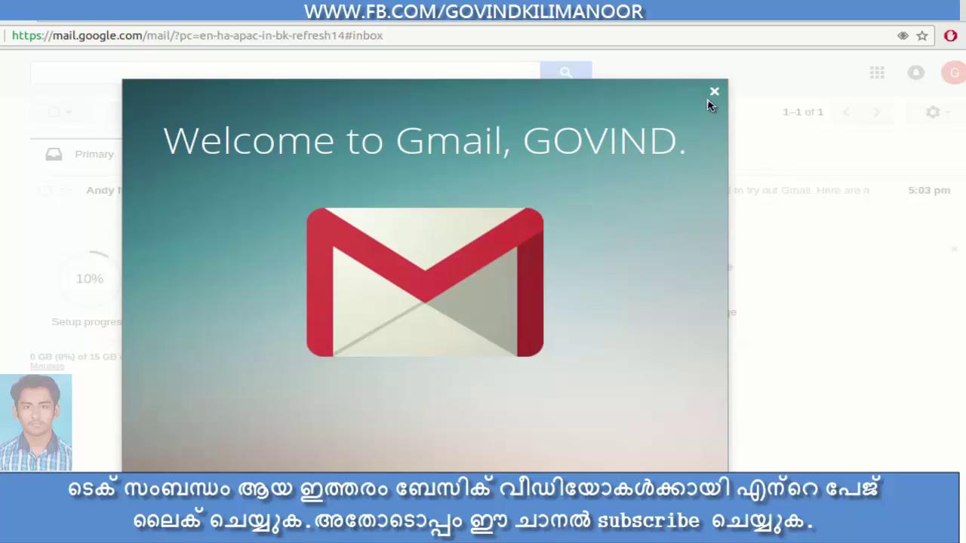
Close the Welcome to Gmail greeting and sign out via the account avatar menu
left_click(715, 93)
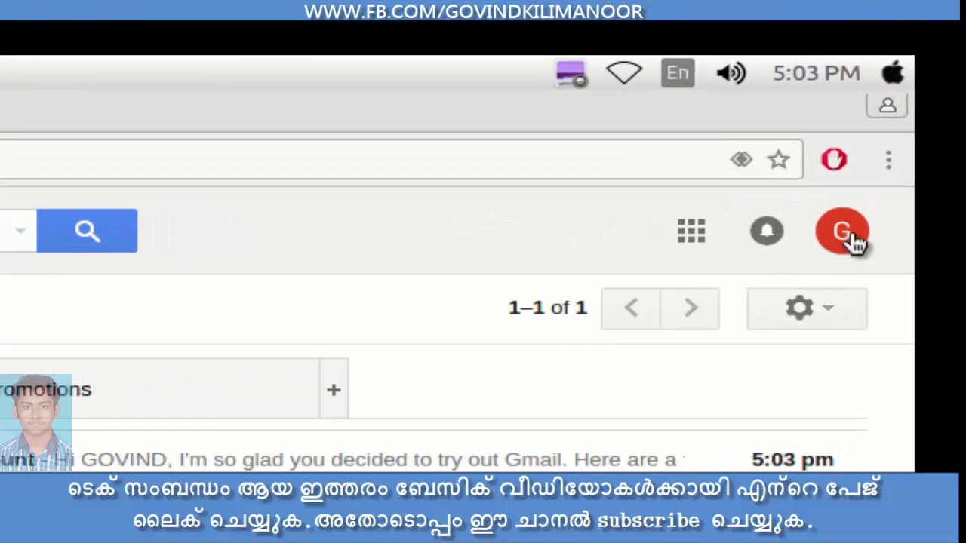
left_click(842, 234)
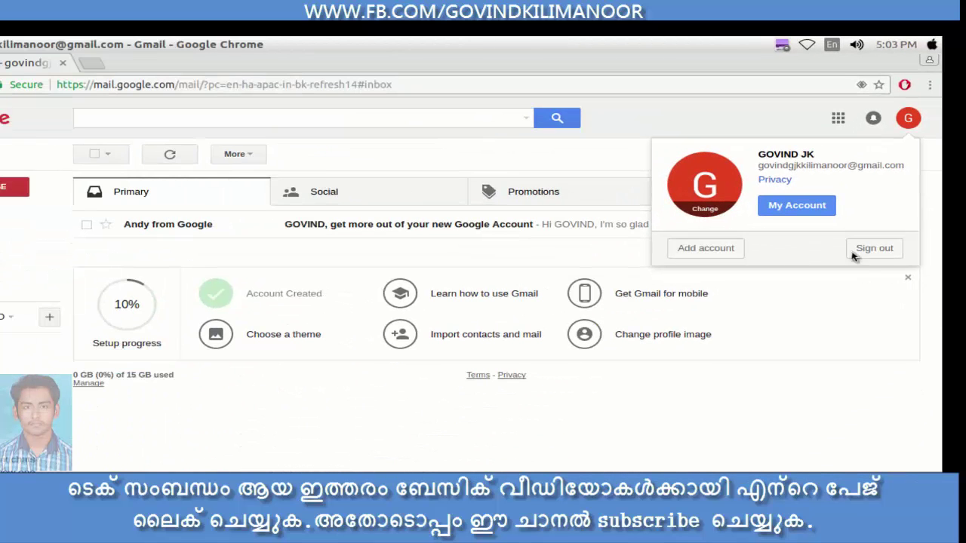
left_click(802, 423)
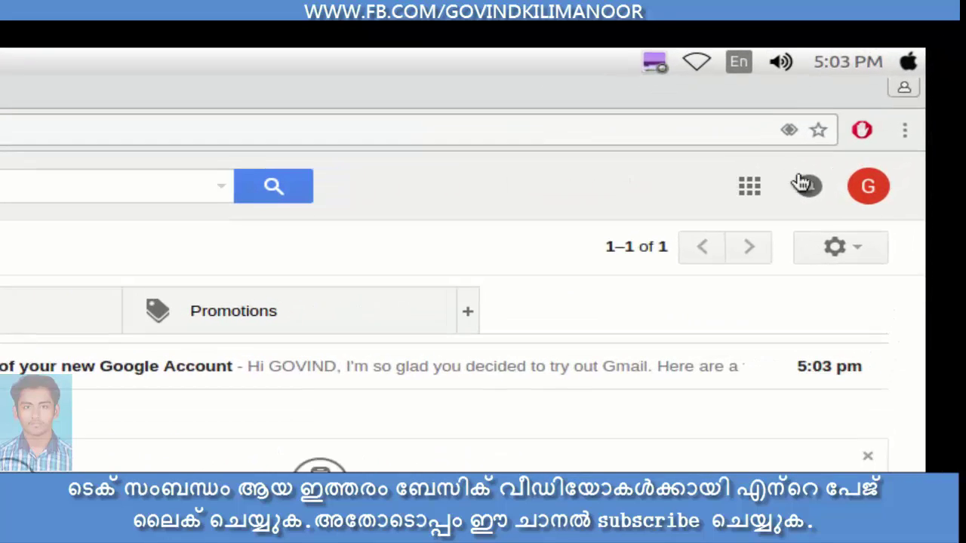
left_click(868, 186)
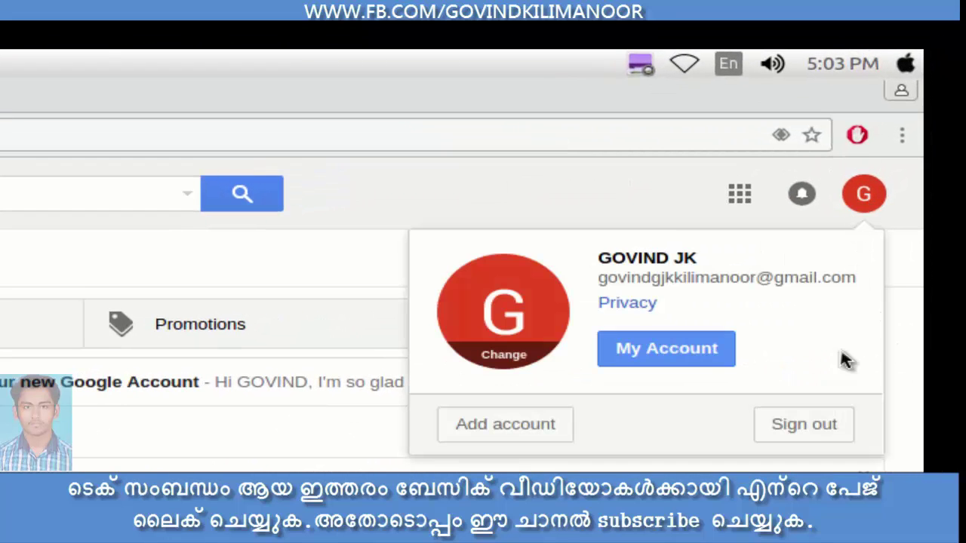
left_click(812, 425)
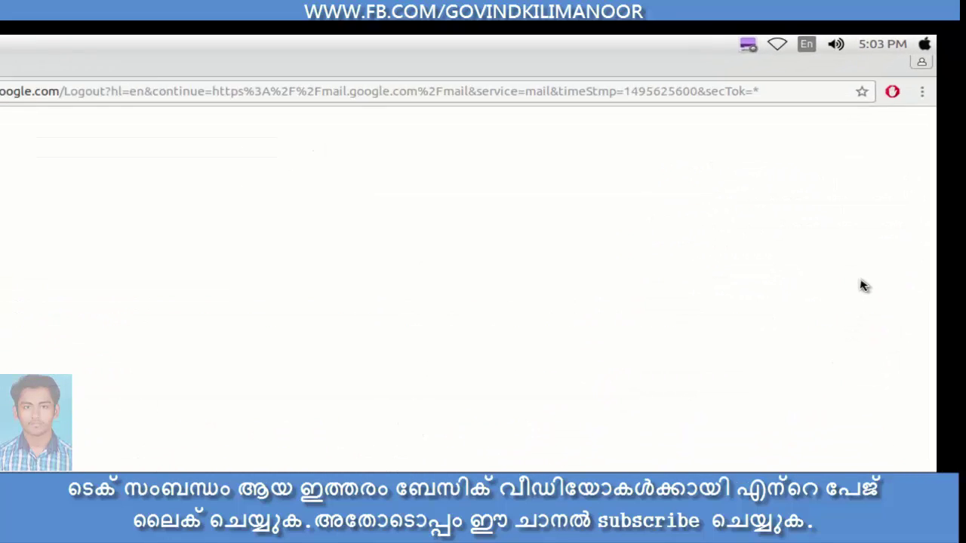